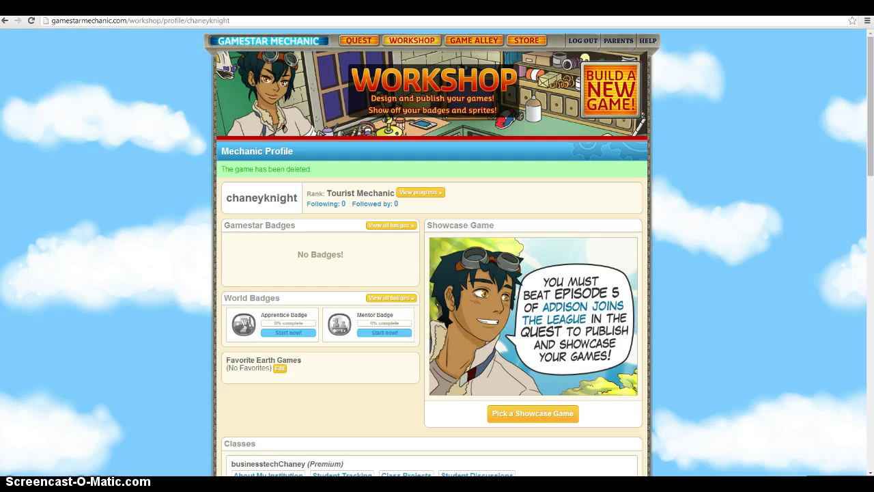
- Open the draft game "Change the Element" for editing and dismiss the special sprite access notice
{"action": "scroll", "coordinate": [326, 390], "scroll_direction": "down", "scroll_amount": 2}
{"action": "scroll", "coordinate": [321, 389], "scroll_direction": "down", "scroll_amount": 2}
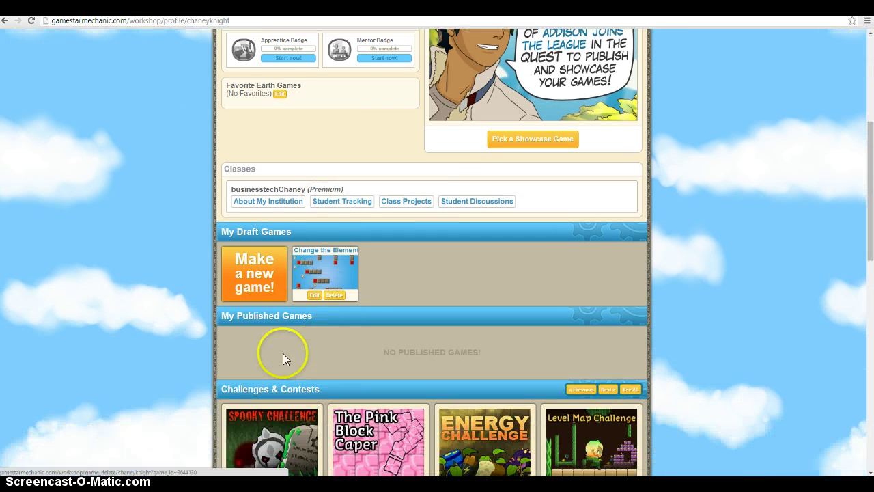
{"action": "left_click", "coordinate": [315, 294]}
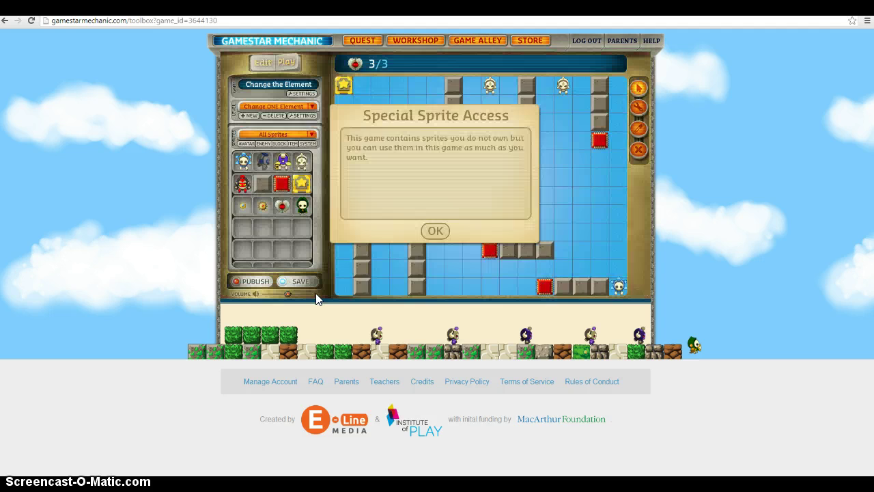
{"action": "left_click", "coordinate": [434, 232]}
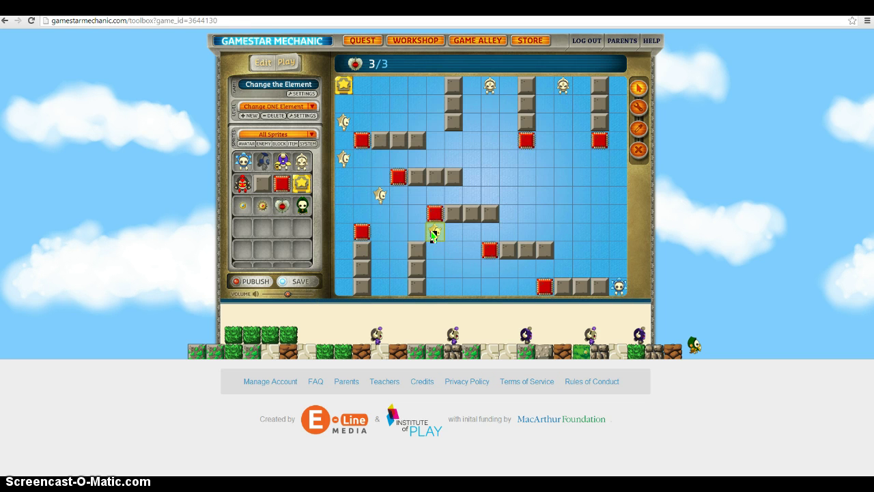
- Play-test the level by steering the avatar past the enemies to the yellow star goal block, and return to edit mode
{"action": "left_click", "coordinate": [293, 62]}
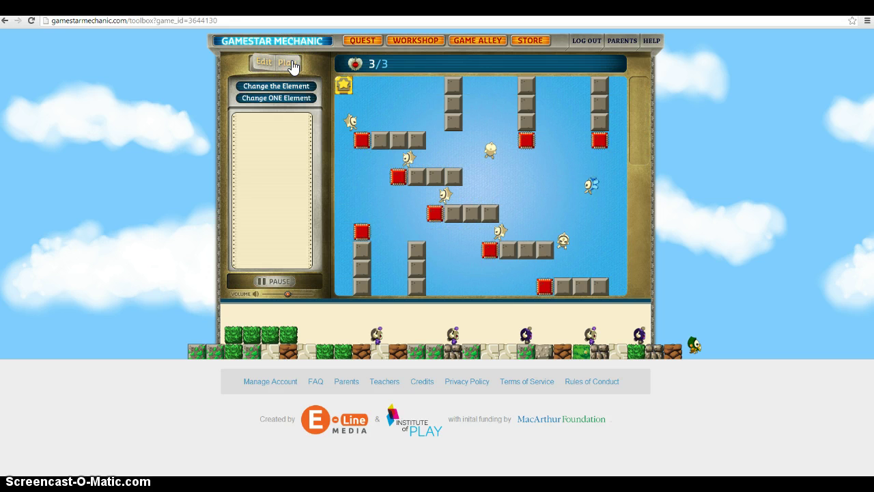
{"action": "key", "text": "Left"}
{"action": "key", "text": "Up"}
{"action": "key", "text": "Left"}
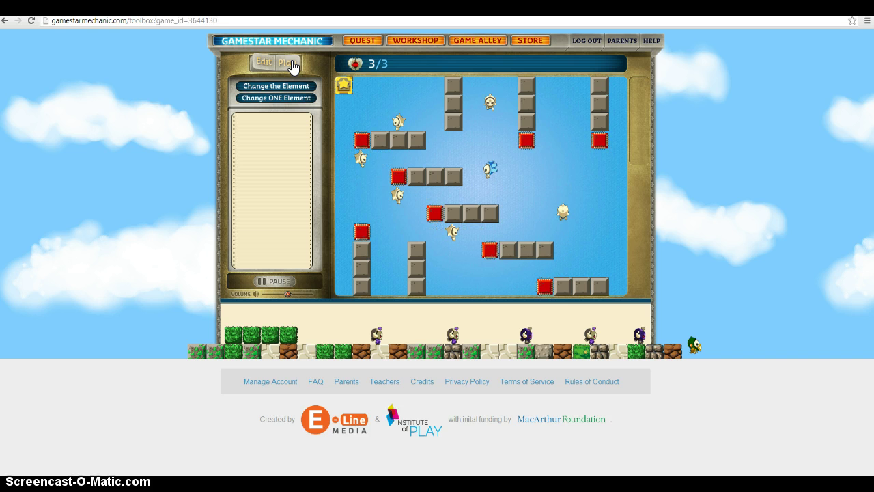
{"action": "key", "text": "Up"}
{"action": "key", "text": "Left"}
{"action": "key", "text": "Up"}
{"action": "key", "text": "Left"}
{"action": "key", "text": "Up"}
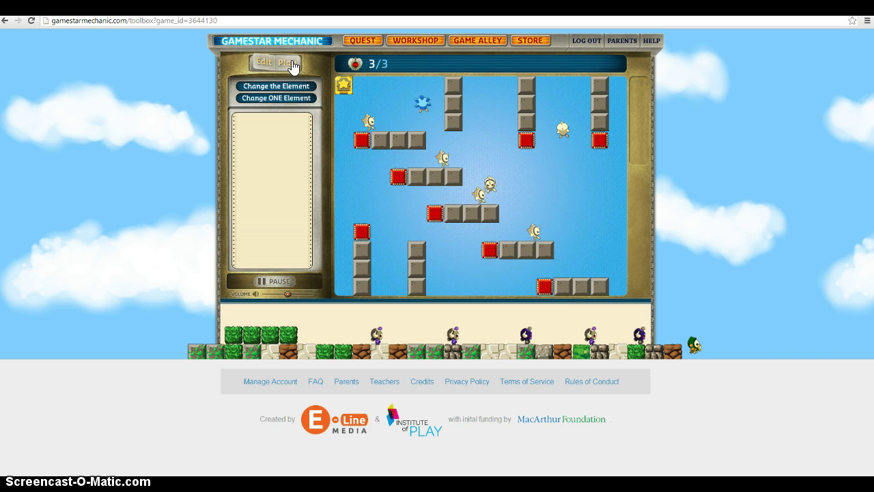
{"action": "key", "text": "Up"}
{"action": "key", "text": "Left"}
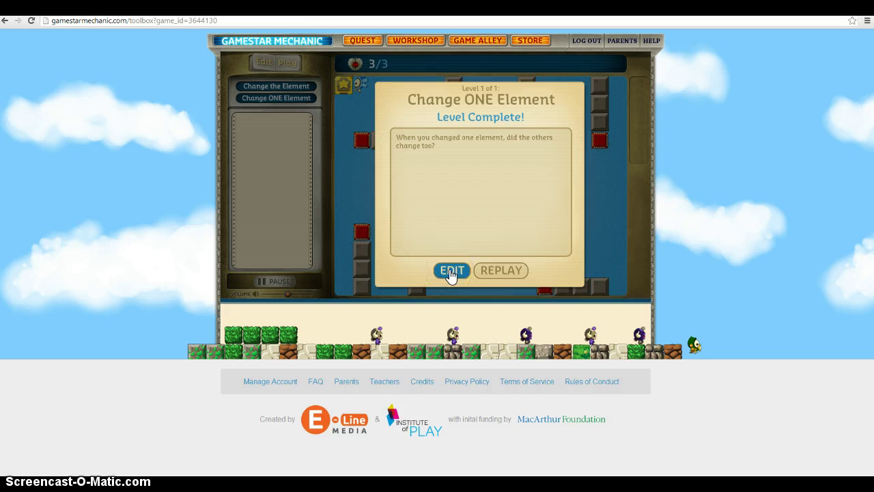
{"action": "left_click", "coordinate": [499, 271]}
{"action": "left_click", "coordinate": [263, 62]}
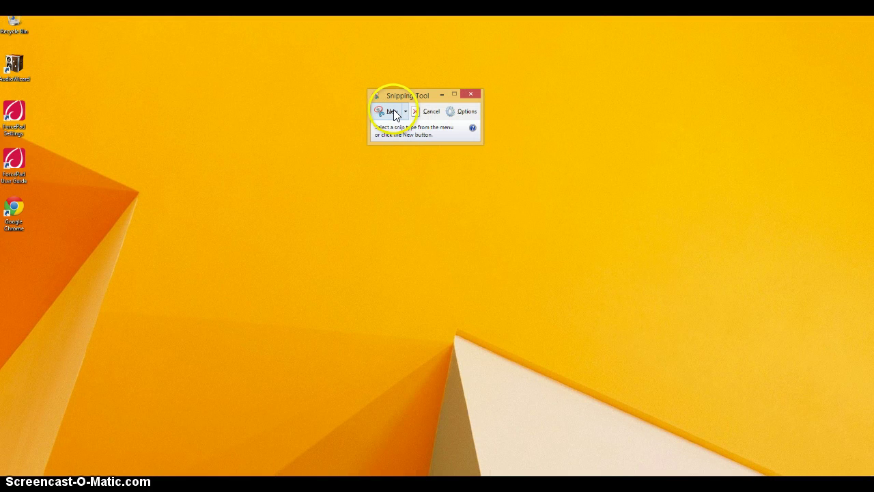
- Switch to Snipping Tool and capture the whole Gamestar Mechanic editor with the original level layout as a new snip
{"action": "left_click", "coordinate": [393, 113]}
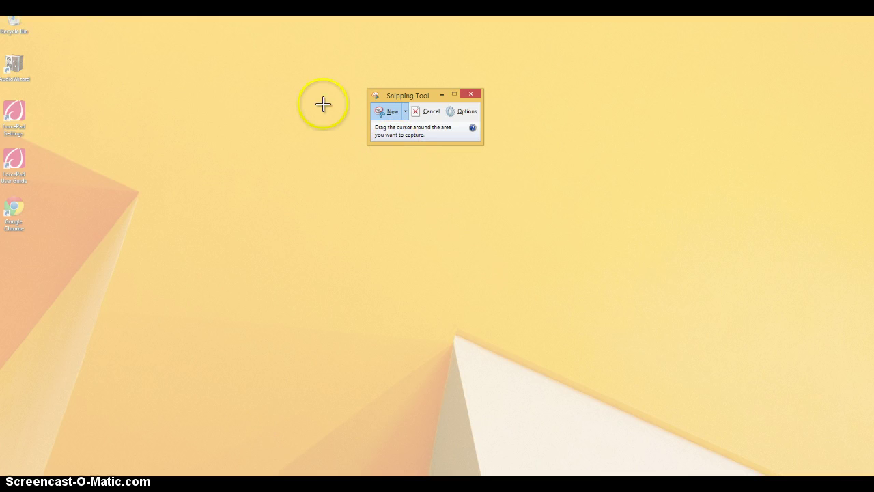
{"action": "left_click", "coordinate": [429, 112]}
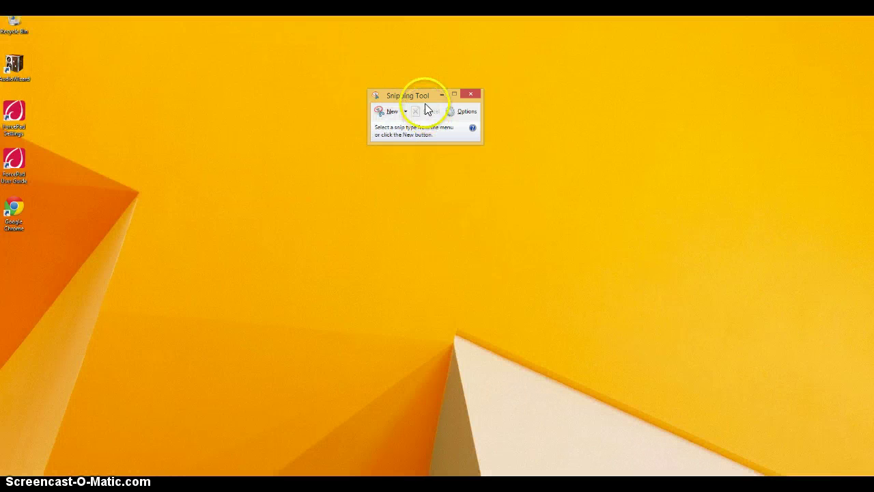
{"action": "left_click_drag", "start_coordinate": [416, 93], "coordinate": [294, 164]}
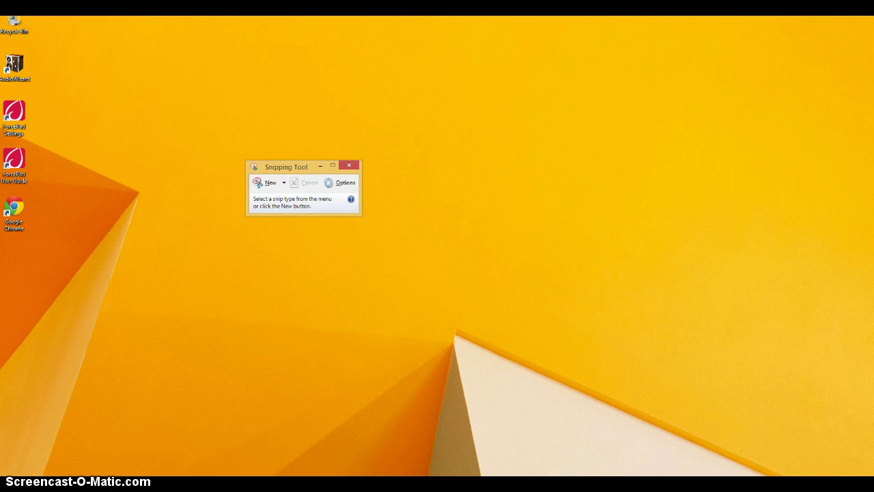
{"action": "left_click", "coordinate": [242, 399]}
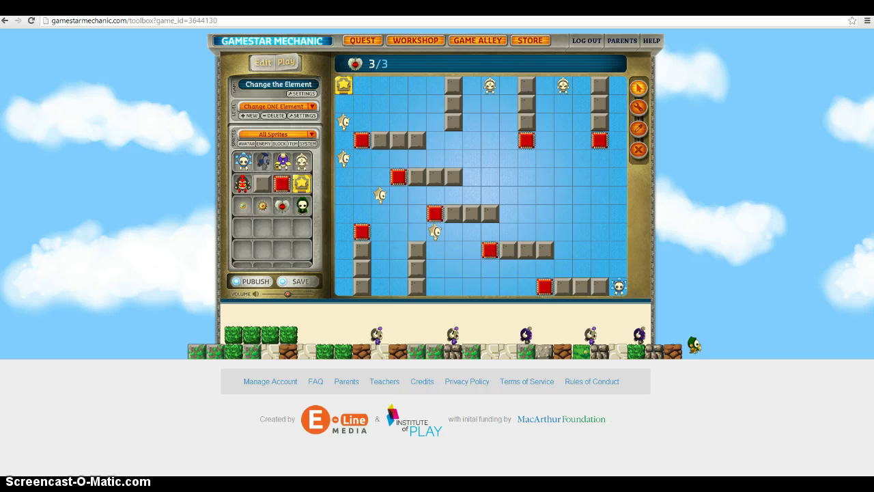
{"action": "left_click_drag", "start_coordinate": [287, 171], "coordinate": [91, 101]}
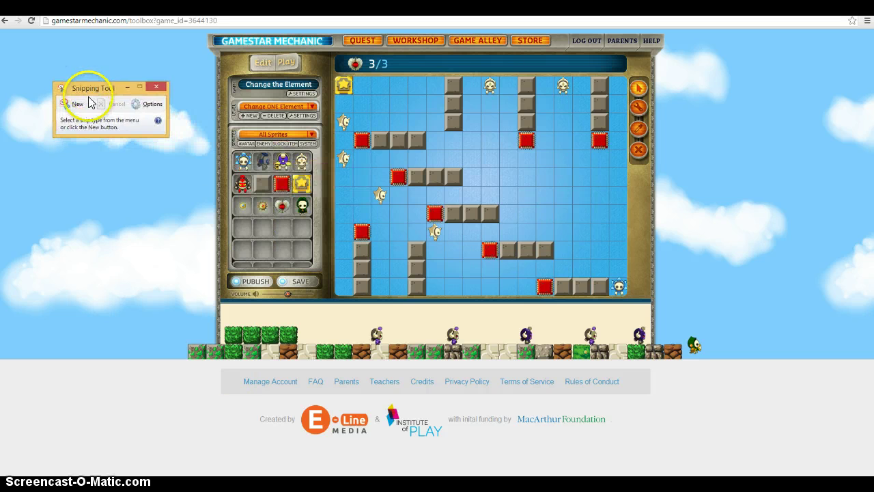
{"action": "left_click", "coordinate": [77, 103]}
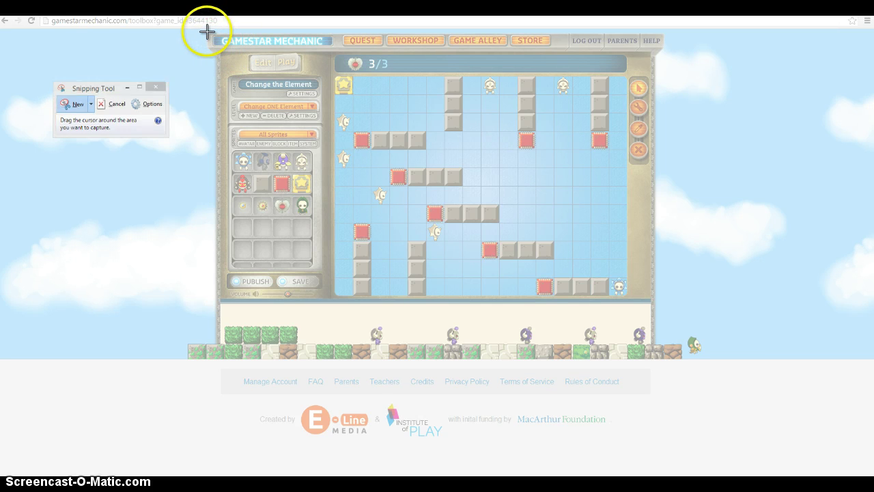
{"action": "left_click_drag", "start_coordinate": [207, 32], "coordinate": [651, 299]}
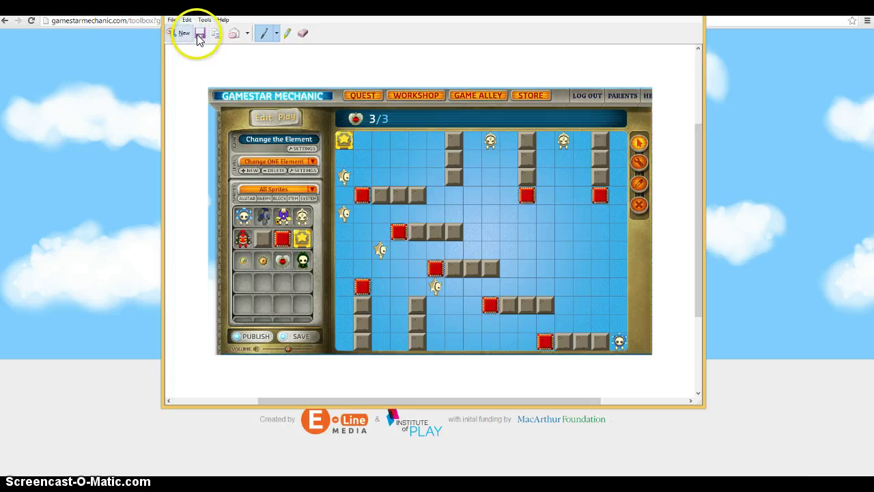
- Save the snip to the Desktop as a PNG named "Original Game" and close Snipping Tool
{"action": "left_click", "coordinate": [200, 33]}
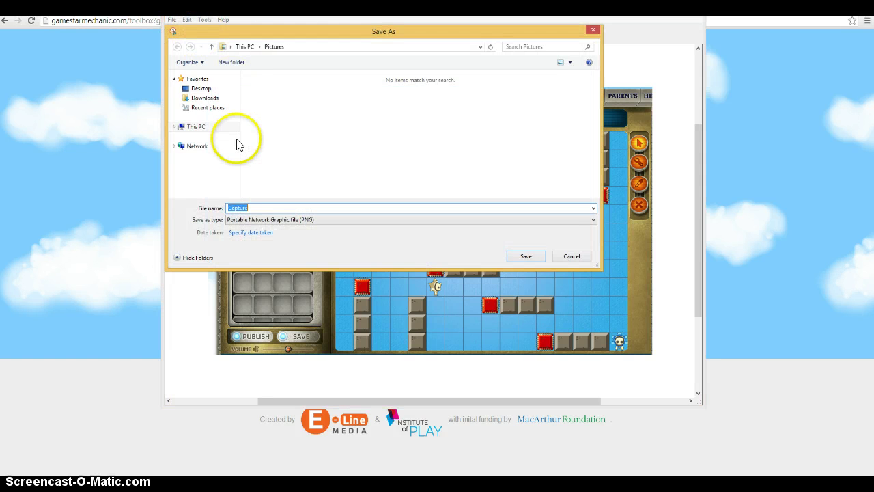
{"action": "left_click", "coordinate": [199, 88]}
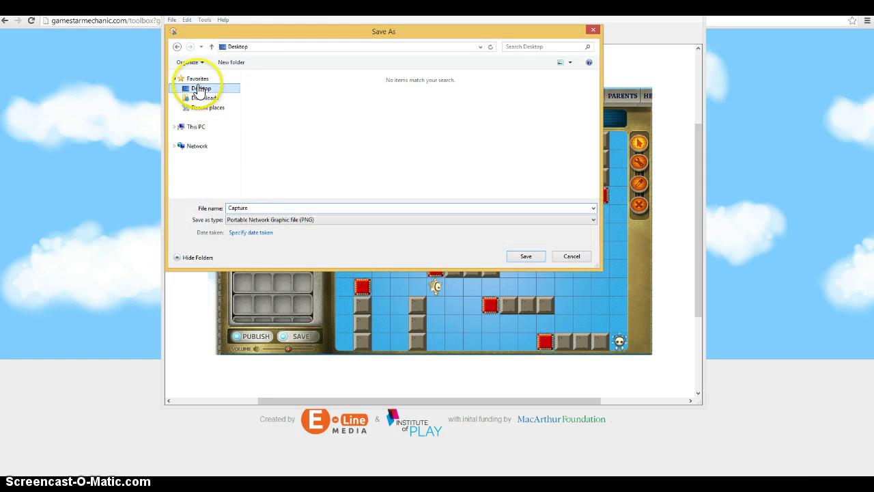
{"action": "double_click", "coordinate": [255, 209]}
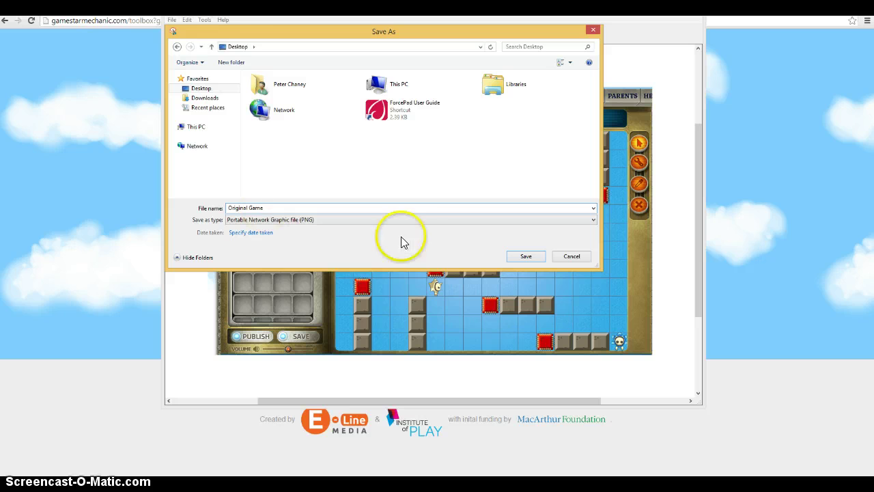
{"action": "left_click", "coordinate": [526, 255]}
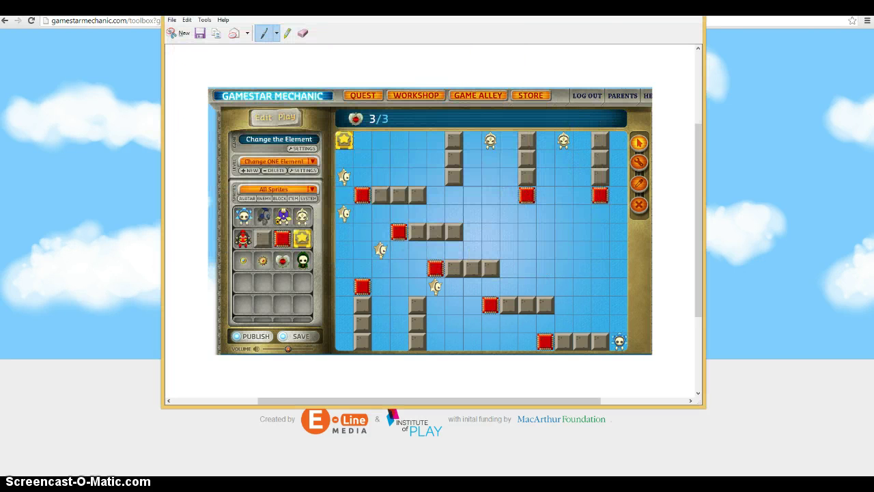
{"action": "left_click", "coordinate": [688, 8]}
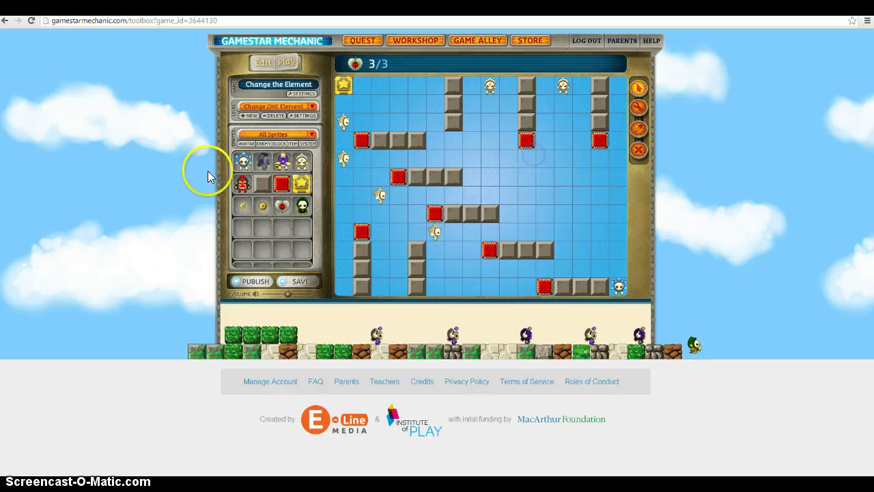
- Add a mass of red blocks to the level, joining the first two grey pillars and extending down below the second one
{"action": "left_click_drag", "start_coordinate": [280, 183], "coordinate": [522, 163]}
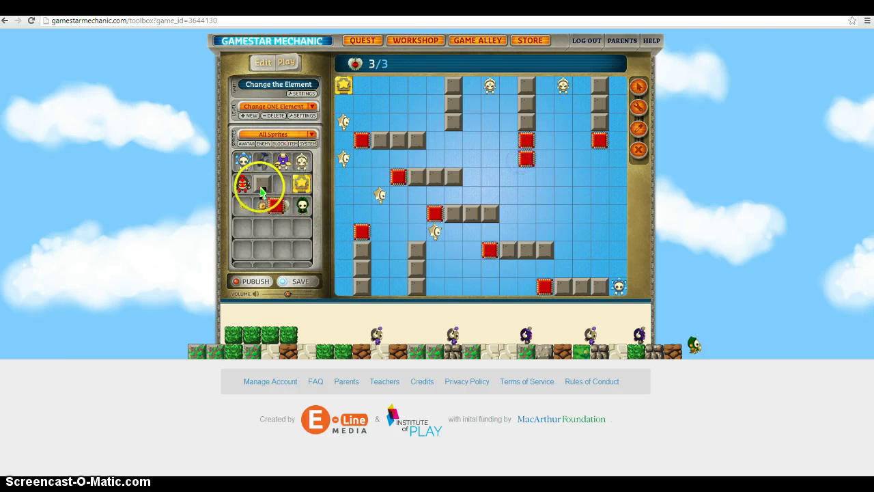
{"action": "left_click_drag", "start_coordinate": [275, 183], "coordinate": [525, 214]}
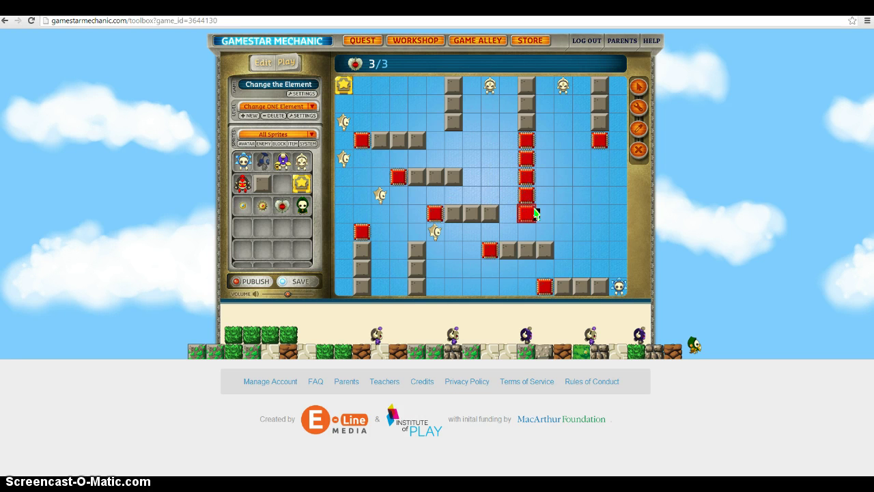
{"action": "left_click", "coordinate": [540, 210]}
{"action": "left_click", "coordinate": [538, 193]}
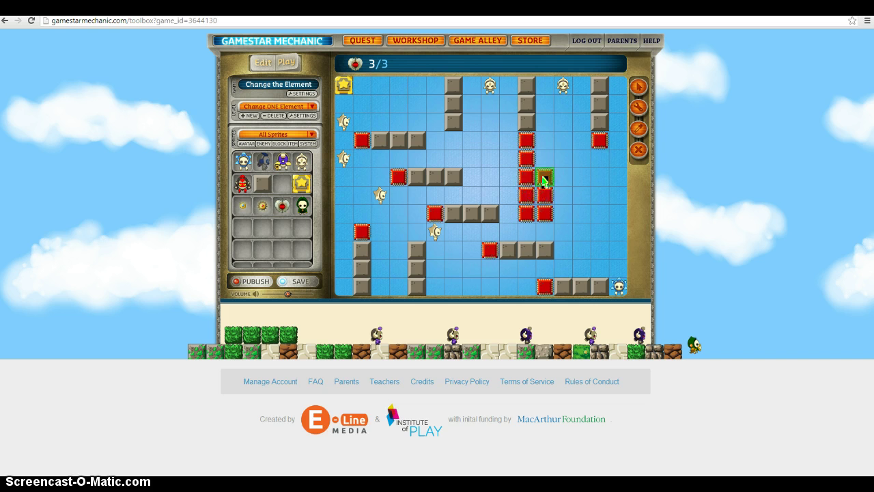
{"action": "left_click", "coordinate": [545, 180]}
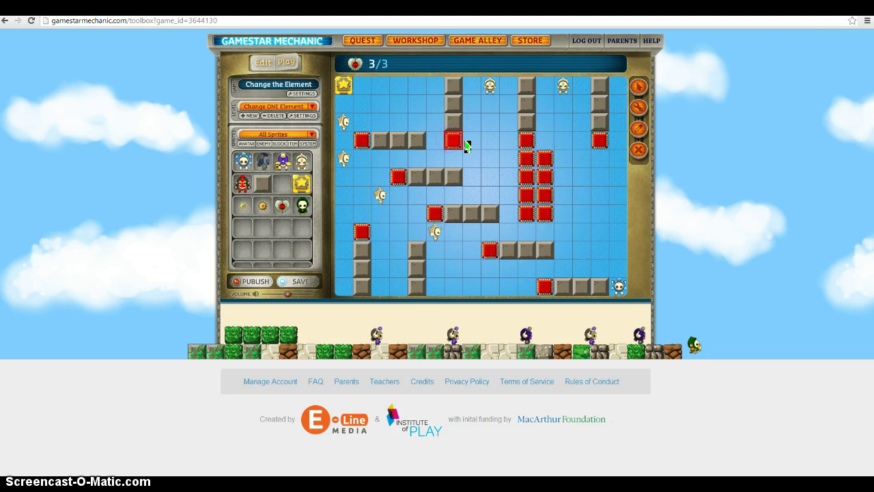
{"action": "mouse_move", "coordinate": [468, 146]}
{"action": "left_mouse_down"}
{"action": "mouse_move", "coordinate": [510, 143]}
{"action": "mouse_move", "coordinate": [492, 162]}
{"action": "mouse_move", "coordinate": [494, 173]}
{"action": "mouse_move", "coordinate": [536, 198]}
{"action": "left_mouse_up"}
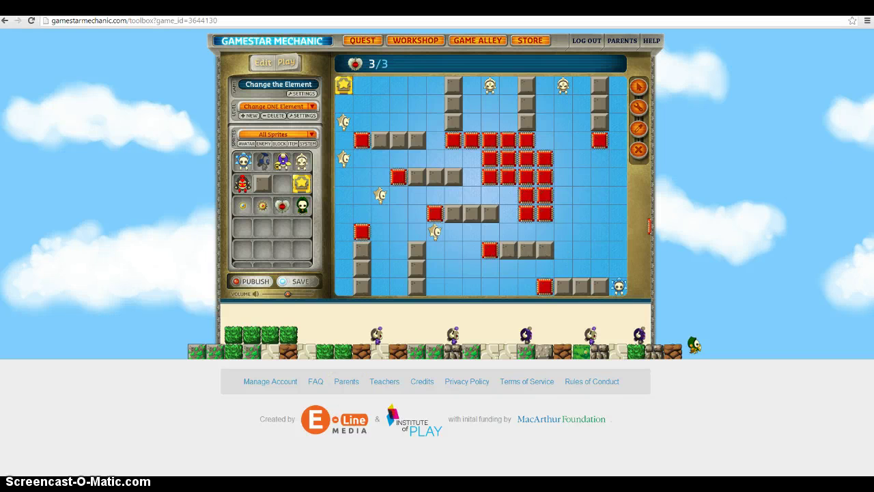
- Find and open Snipping Tool again and capture the game editor with the added red blocks
{"action": "mouse_move", "coordinate": [871, 3]}
{"action": "left_click", "coordinate": [855, 84]}
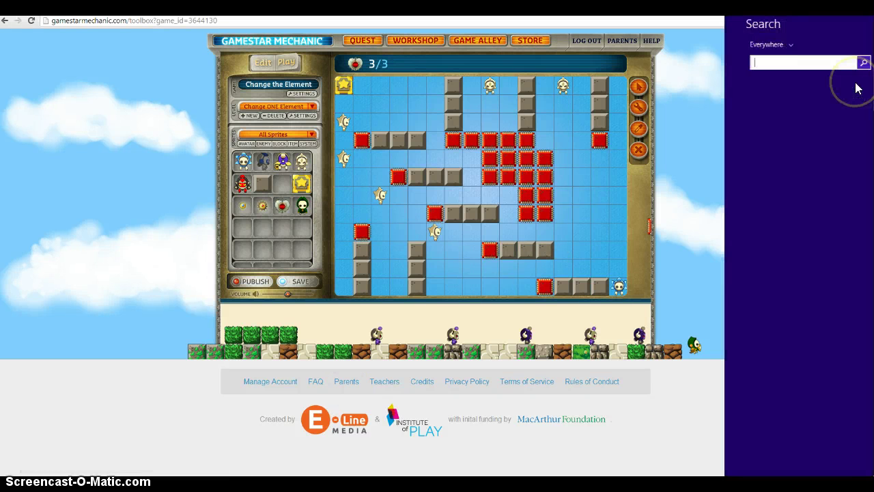
{"action": "type", "text": "snip"}
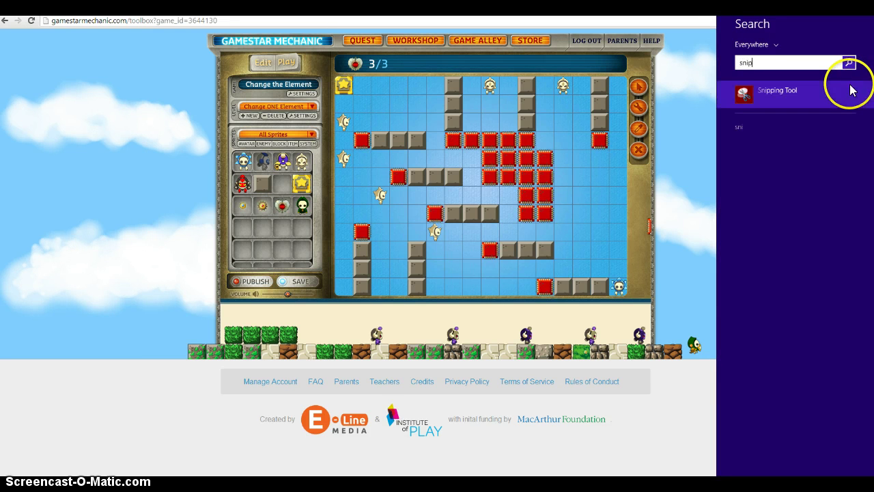
{"action": "type", "text": "ping Tool"}
{"action": "left_click", "coordinate": [795, 93]}
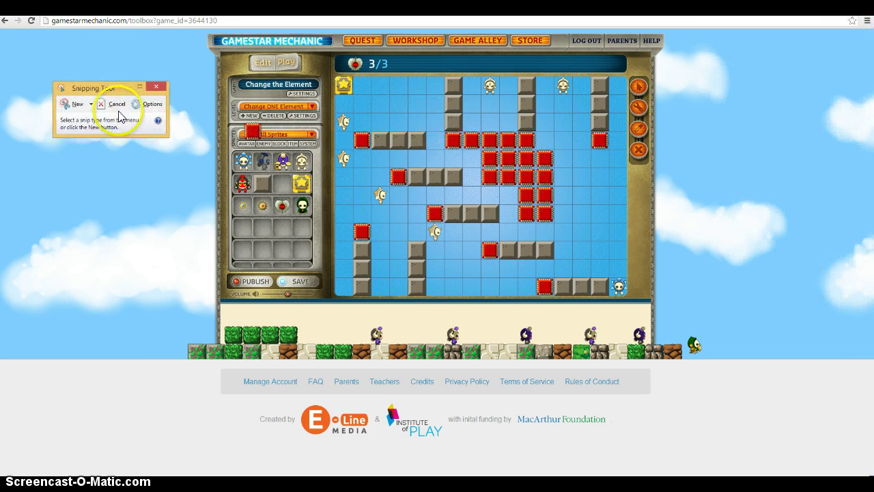
{"action": "left_click", "coordinate": [73, 104]}
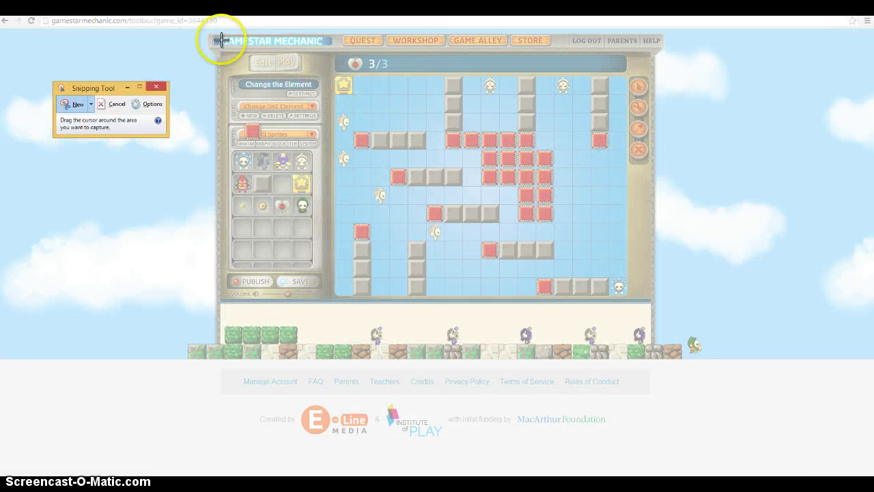
{"action": "left_click_drag", "start_coordinate": [208, 33], "coordinate": [652, 297]}
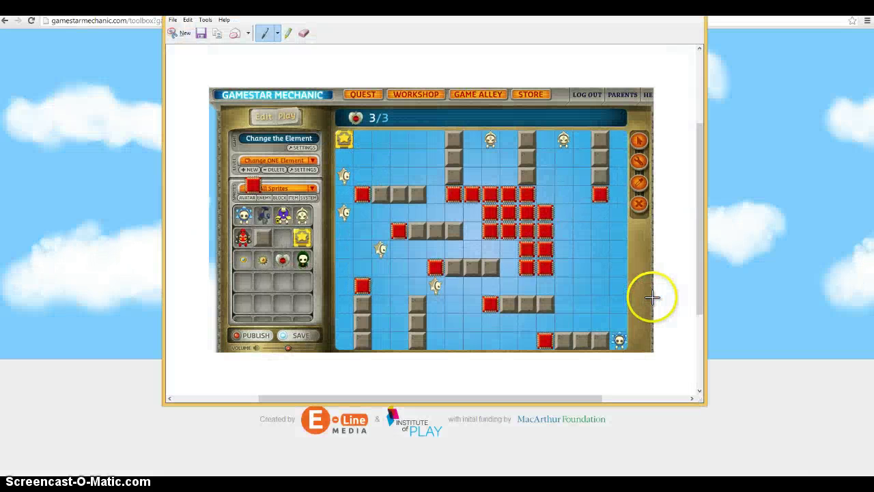
- Save the new snip to the Desktop as a PNG named "Component change 1" and close Snipping Tool
{"action": "left_click", "coordinate": [202, 34]}
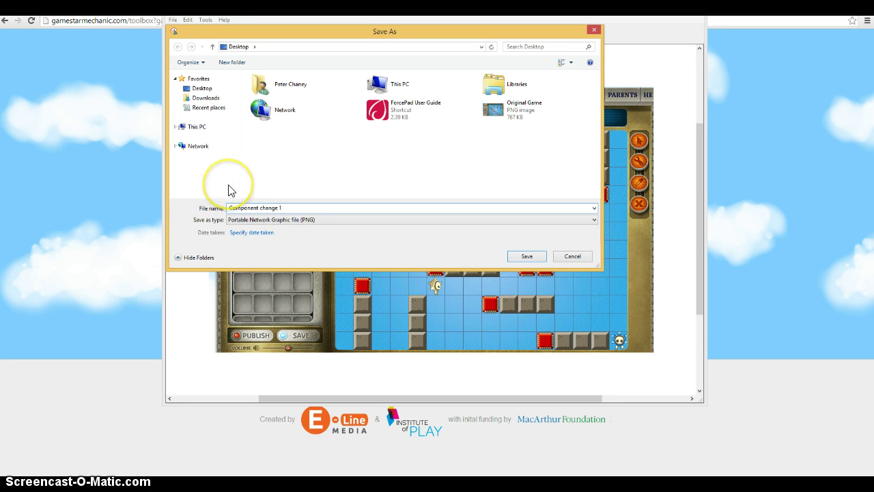
{"action": "left_click", "coordinate": [526, 258]}
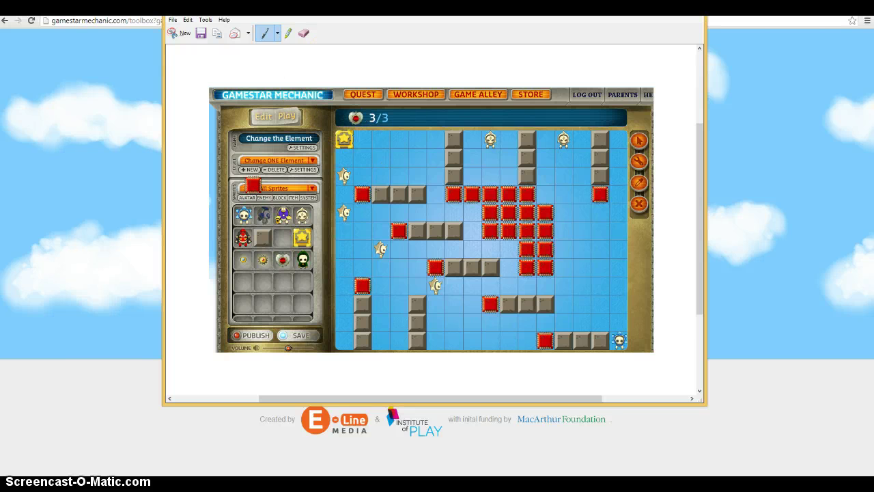
{"action": "key", "text": "alt+F4"}
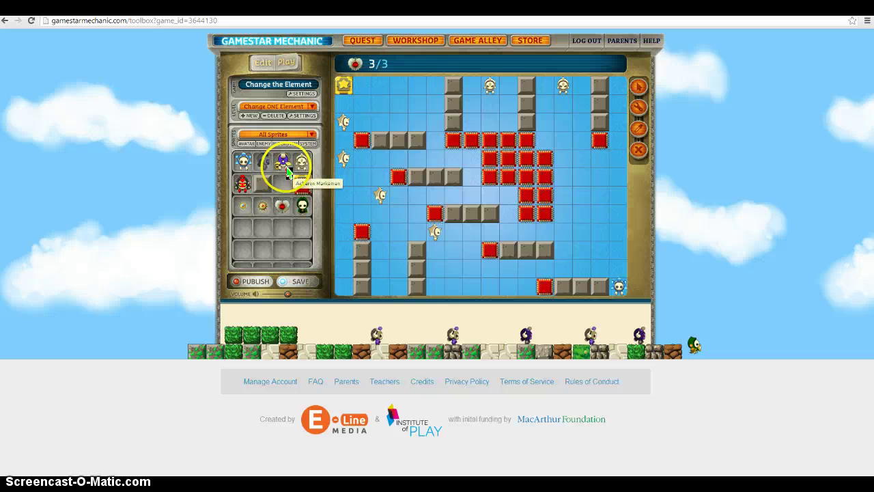
- Place a trail of small coin items in the open space between the red block wall and the level's outer edge
{"action": "left_click", "coordinate": [244, 208]}
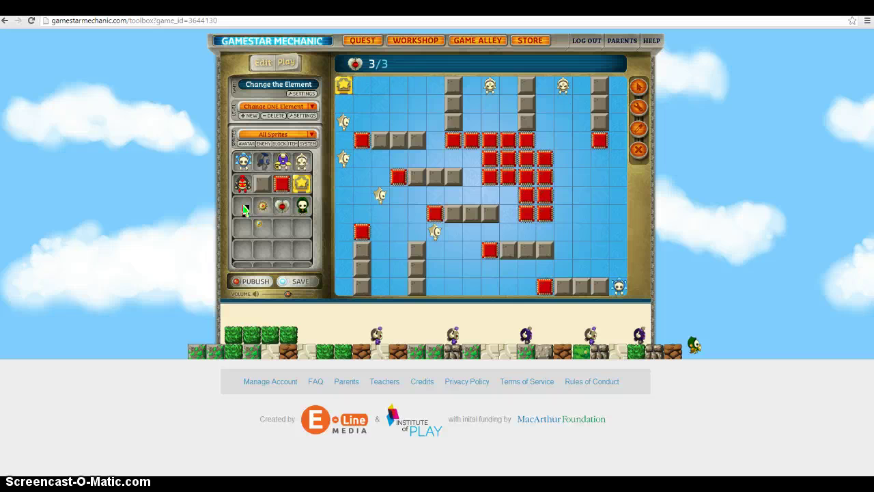
{"action": "left_click_drag", "start_coordinate": [342, 202], "coordinate": [607, 217]}
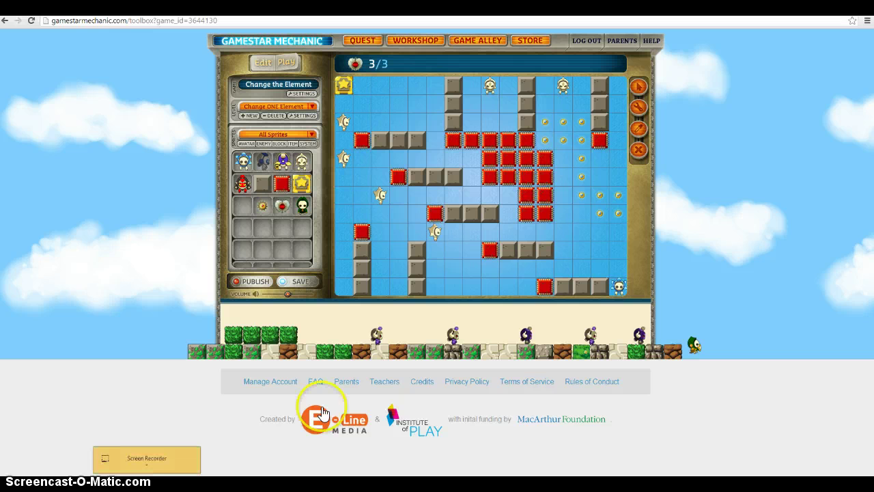
- Find and open Snipping Tool once more and capture the game editor with the added coin trail
{"action": "mouse_move", "coordinate": [869, 21]}
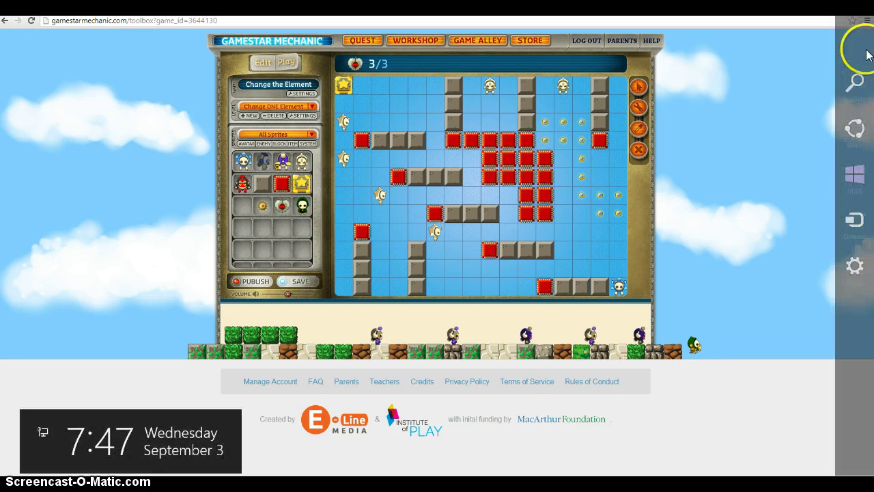
{"action": "left_click", "coordinate": [855, 78]}
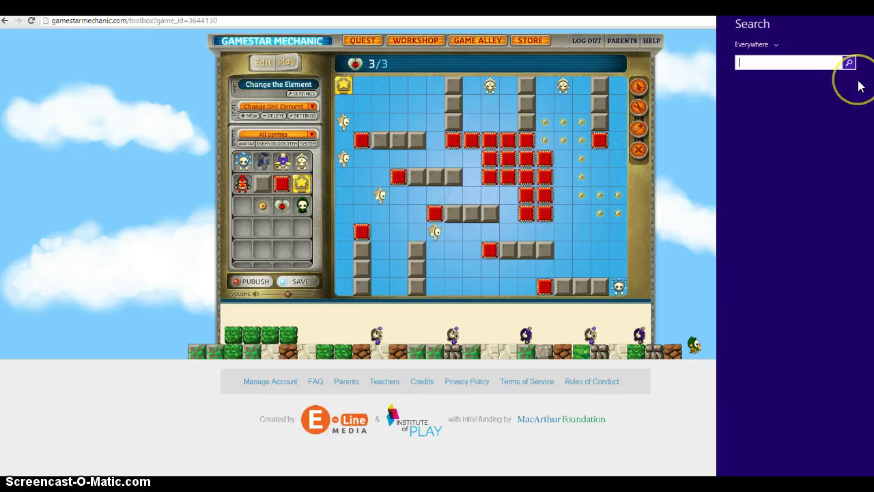
{"action": "type", "text": "snipping Tool"}
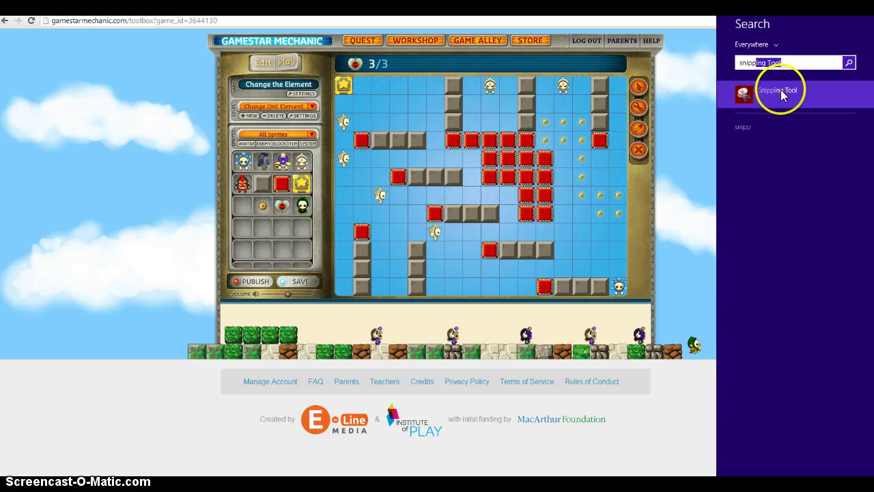
{"action": "left_click", "coordinate": [777, 90]}
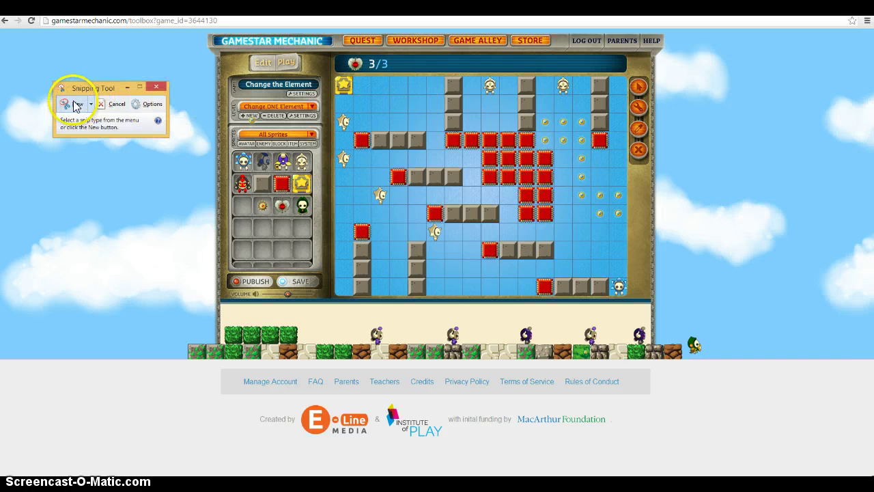
{"action": "left_click", "coordinate": [75, 104]}
{"action": "left_click_drag", "start_coordinate": [208, 33], "coordinate": [655, 347]}
- Save the coin trail snip to the Desktop as a PNG named "component change 2" and close Snipping Tool
{"action": "left_click", "coordinate": [200, 34]}
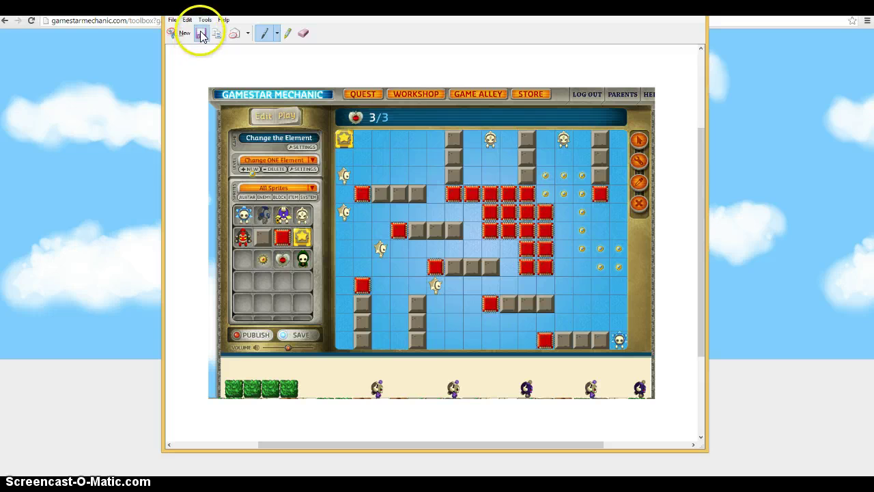
{"action": "type", "text": "com"}
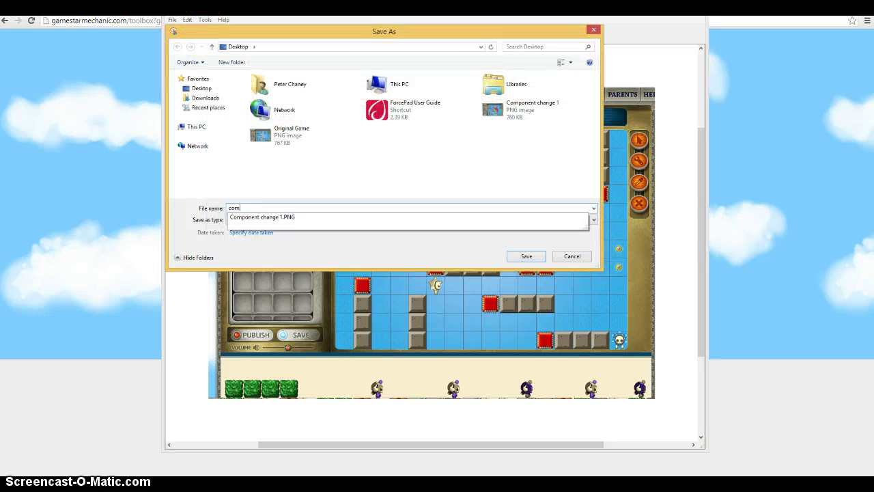
{"action": "type", "text": "ponent change 2"}
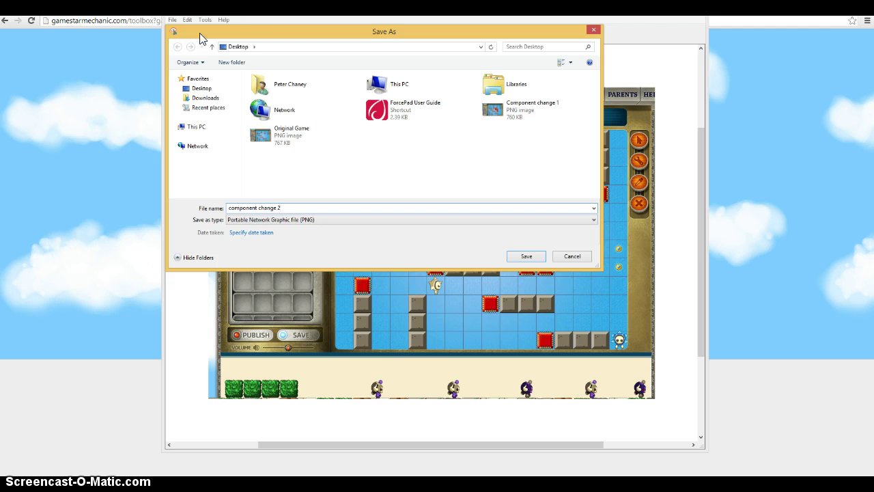
{"action": "left_click", "coordinate": [527, 256]}
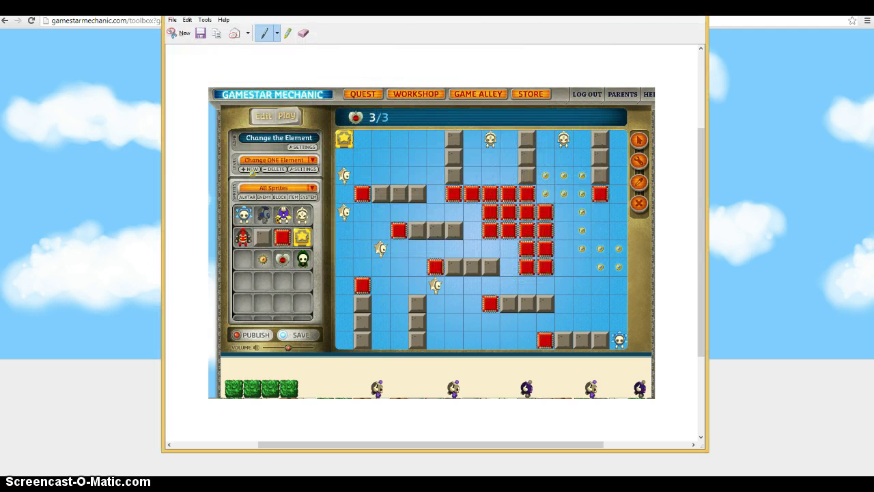
{"action": "left_click", "coordinate": [694, 7]}
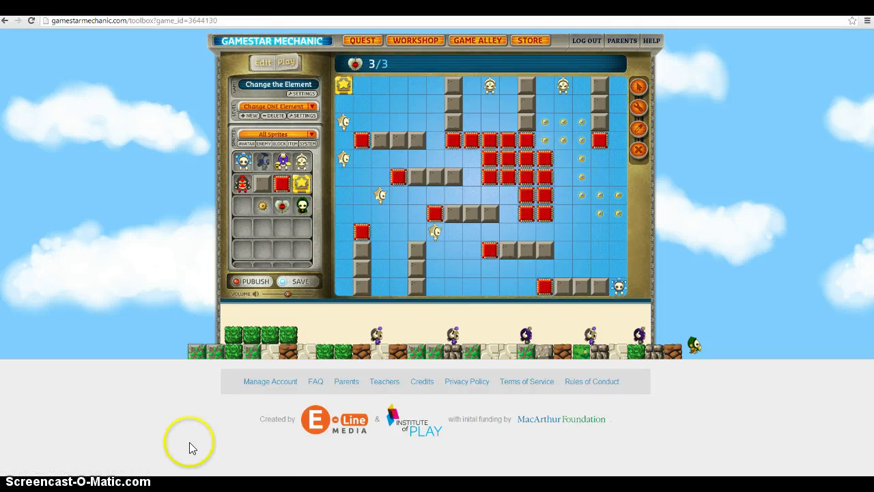
- Switch to PowerPoint and title the first slide with the author's surname and "Game Design Elements", with the subtitle "Components and Rules"
{"action": "left_click", "coordinate": [175, 484]}
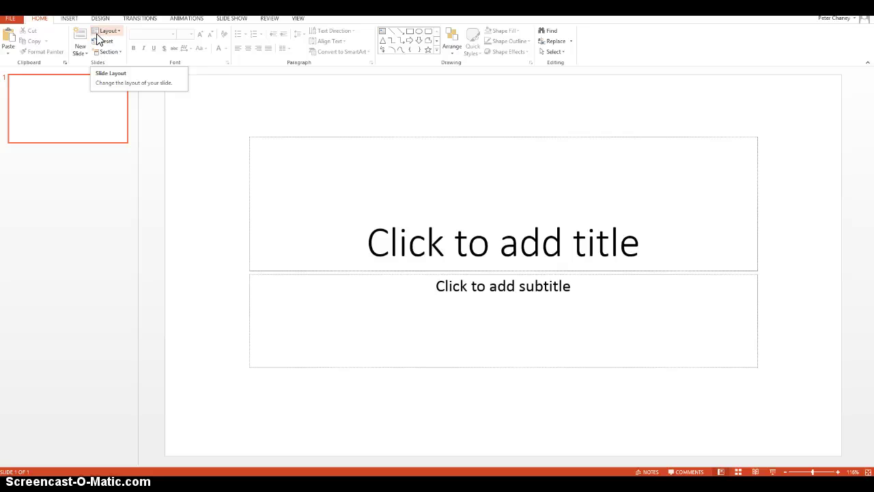
{"action": "left_click", "coordinate": [504, 244]}
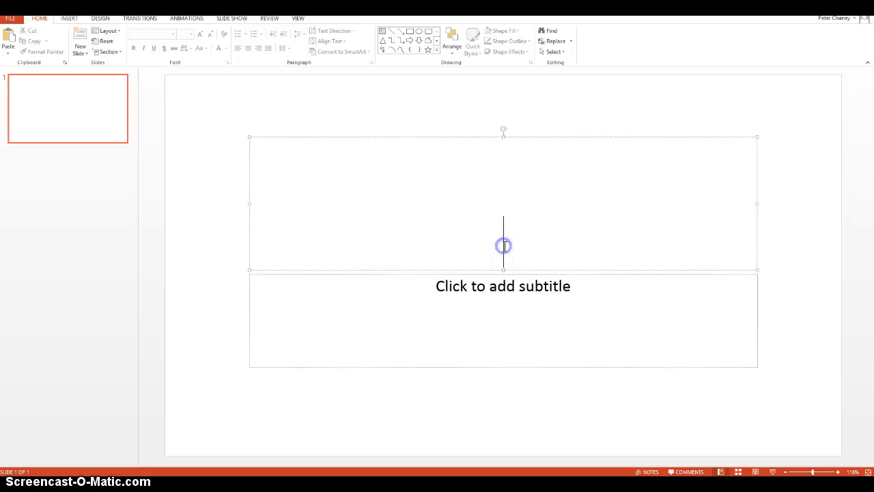
{"action": "type", "text": "Chaney"}
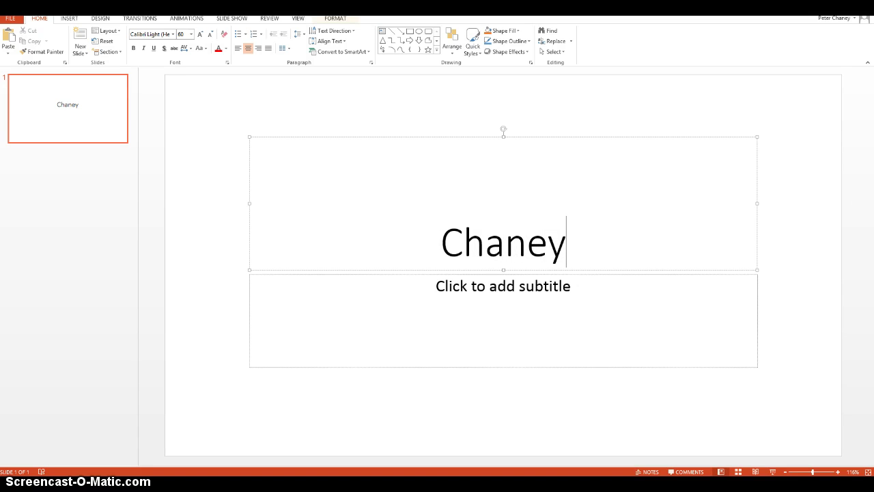
{"action": "type", "text": " Game De"}
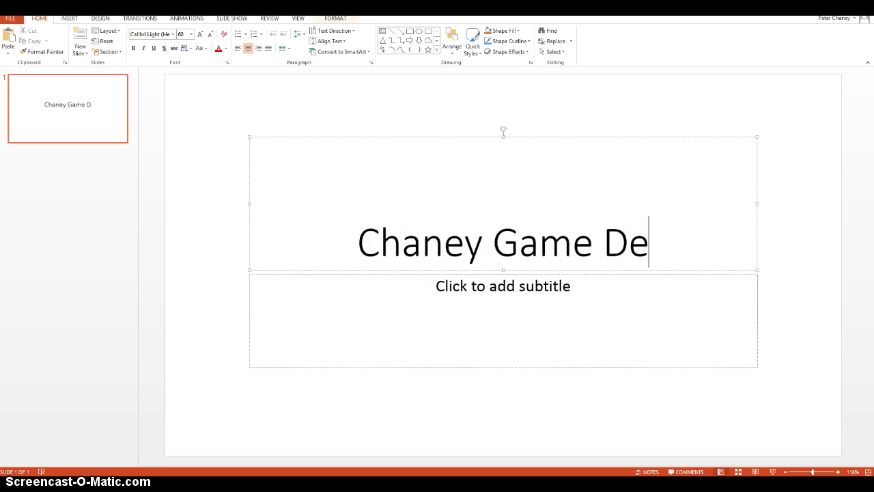
{"action": "type", "text": "sign Ele"}
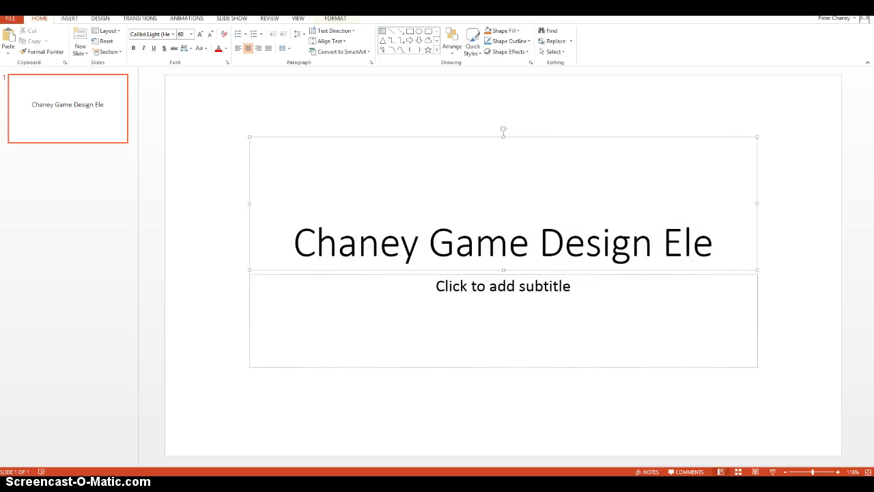
{"action": "type", "text": "ments"}
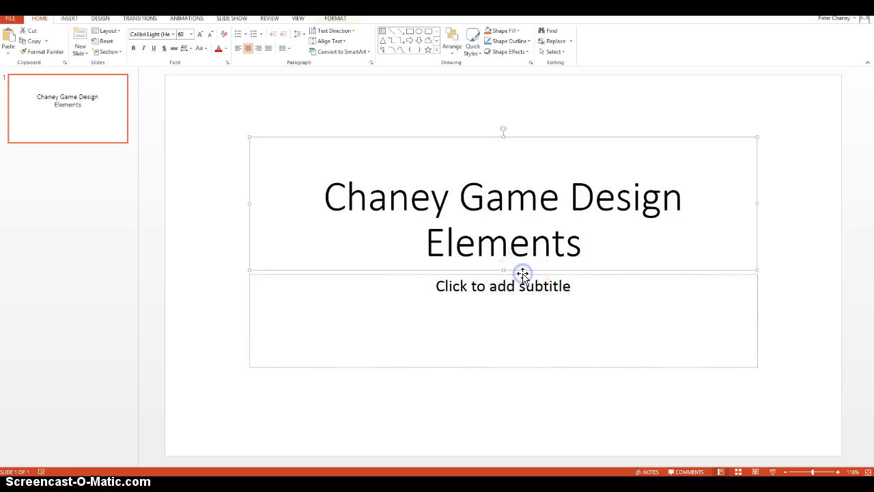
{"action": "left_click", "coordinate": [524, 284]}
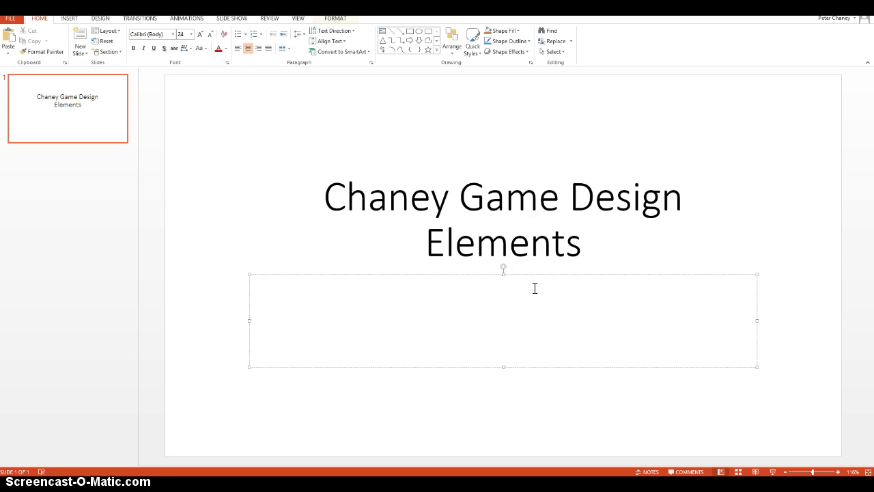
{"action": "type", "text": "Components and Rules"}
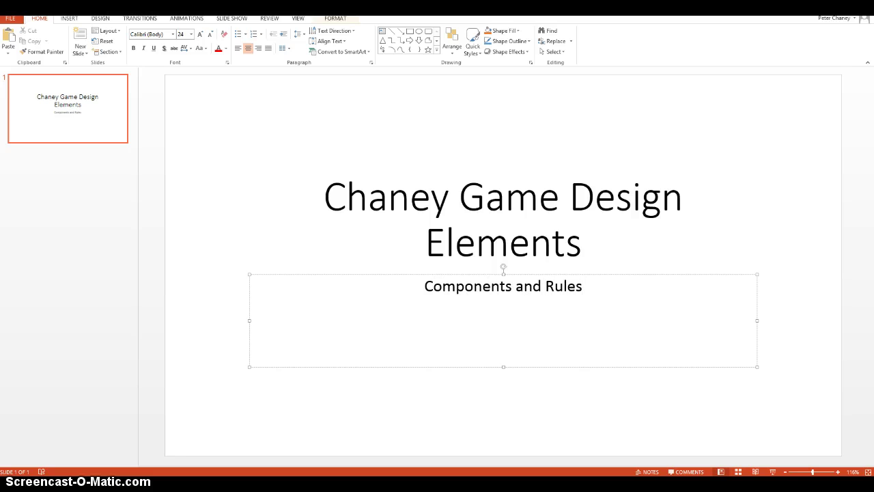
- Add a new slide after the title slide and title it "Original Game"
{"action": "left_click", "coordinate": [66, 166]}
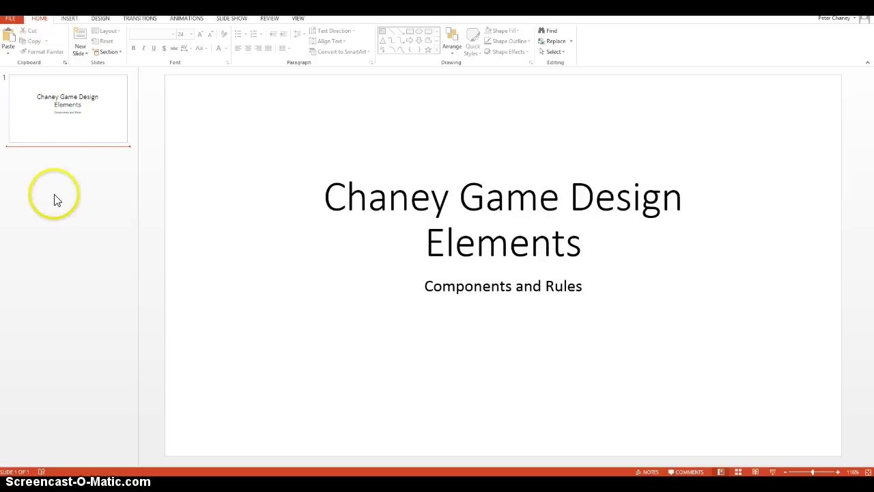
{"action": "left_click", "coordinate": [72, 162]}
{"action": "right_click", "coordinate": [71, 162]}
{"action": "left_click", "coordinate": [89, 190]}
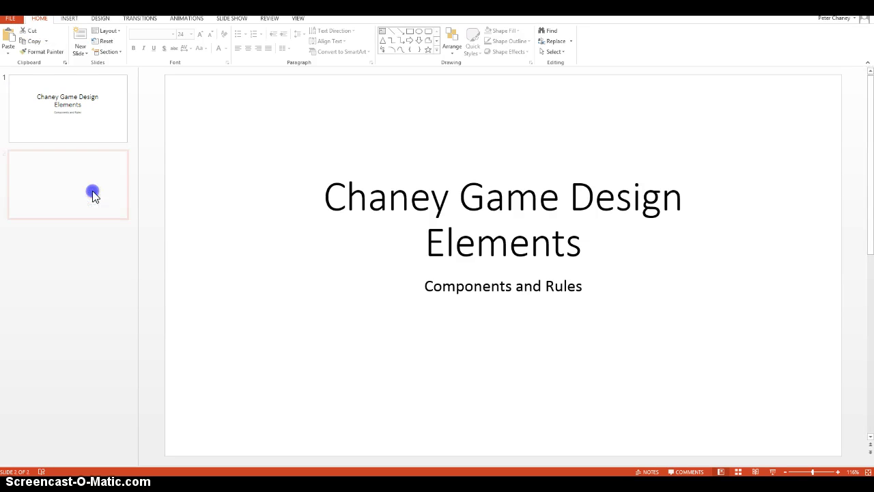
{"action": "left_click", "coordinate": [346, 134]}
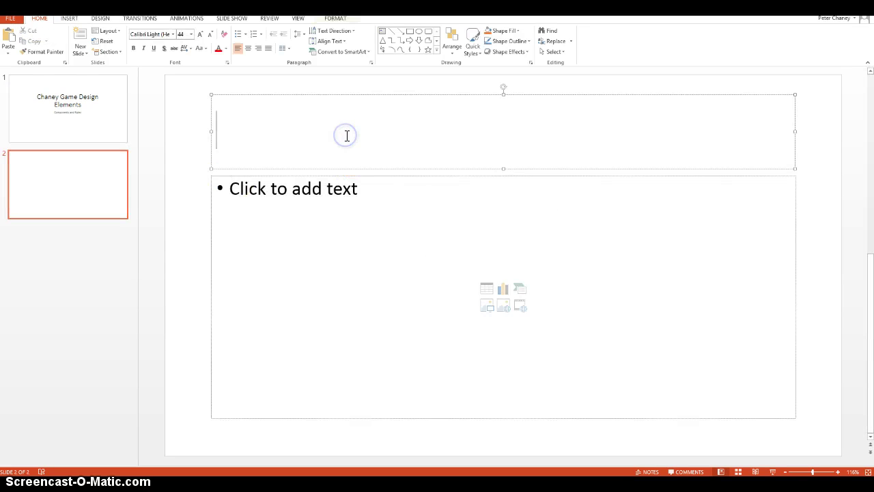
{"action": "type", "text": "Com"}
{"action": "key", "text": "BackSpace"}
{"action": "key", "text": "BackSpace"}
{"action": "key", "text": "BackSpace"}
{"action": "type", "text": "R"}
{"action": "key", "text": "BackSpace"}
{"action": "type", "text": "O"}
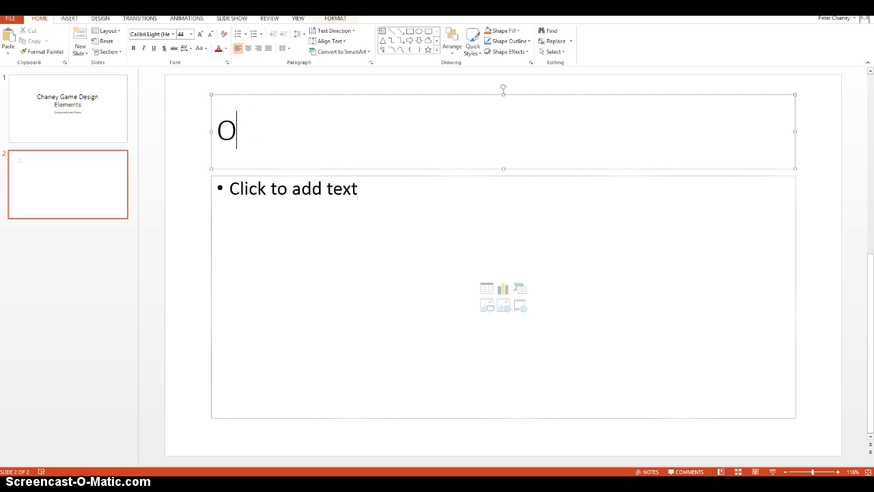
{"action": "type", "text": "riginal Game"}
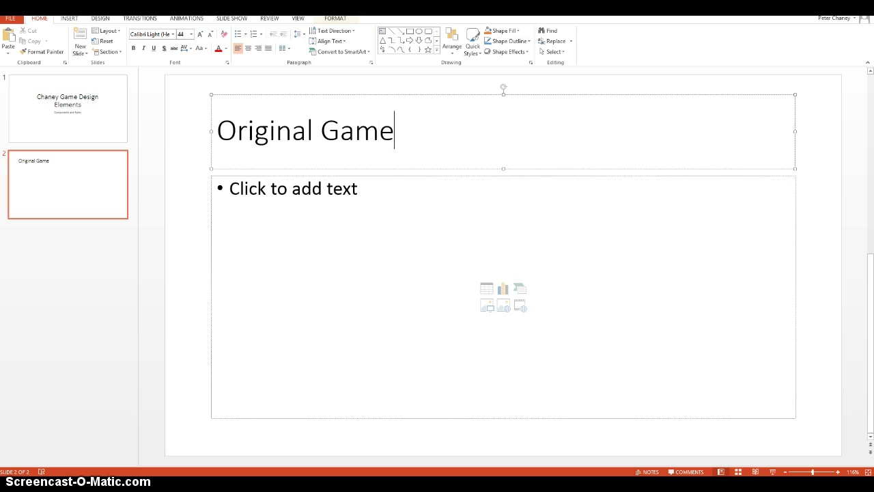
- Insert the "Original Game" PNG from the Desktop into the content area of the second slide
{"action": "left_click", "coordinate": [321, 188]}
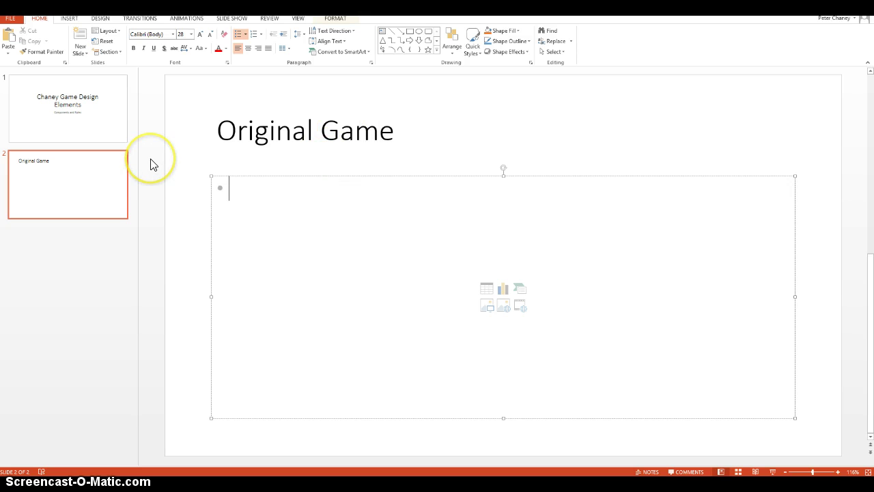
{"action": "left_click", "coordinate": [69, 19]}
{"action": "left_click", "coordinate": [54, 39]}
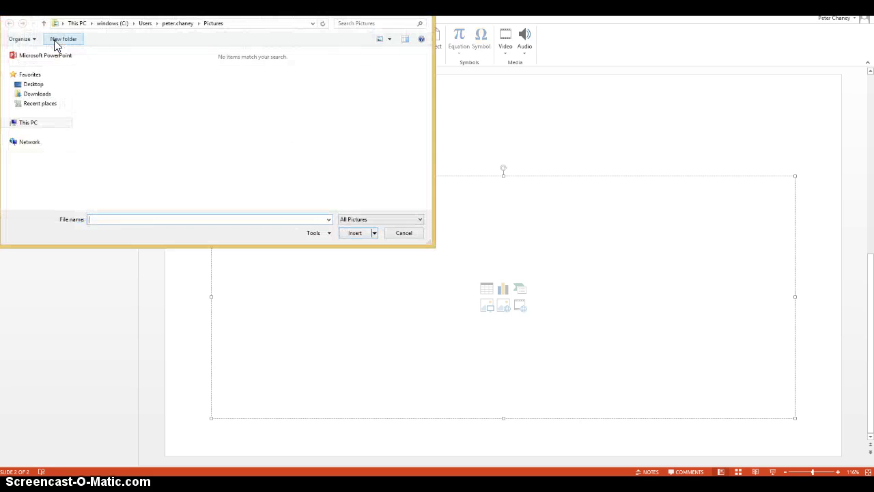
{"action": "left_click", "coordinate": [33, 85]}
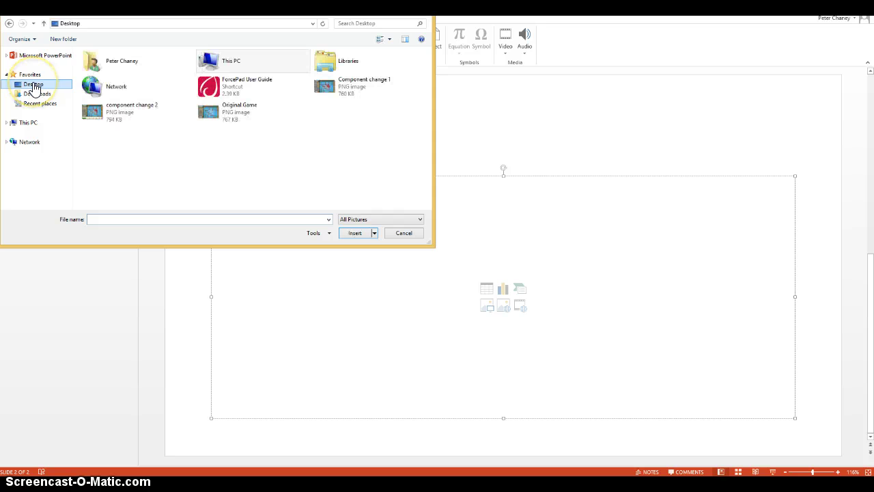
{"action": "left_click", "coordinate": [222, 115]}
{"action": "left_click", "coordinate": [360, 234]}
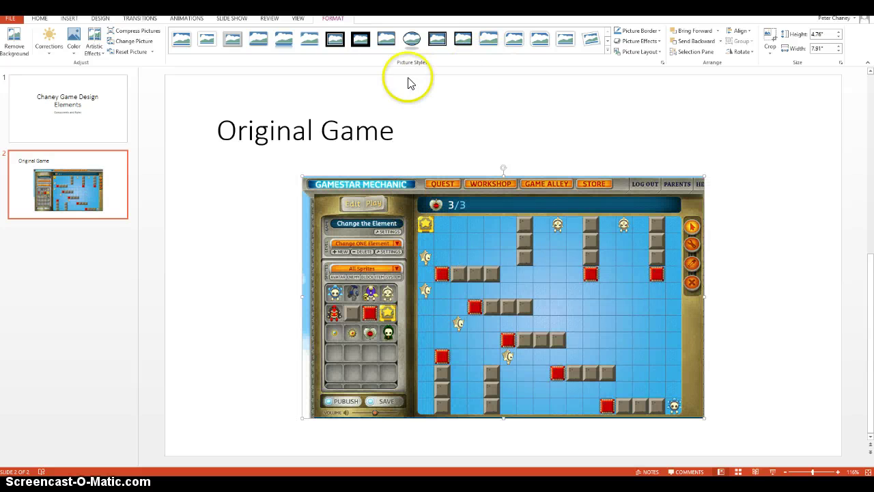
- Add a text box beside the slide title reading "Original platform game with 6 enemies and 8 damage blocks."
{"action": "left_click", "coordinate": [70, 19]}
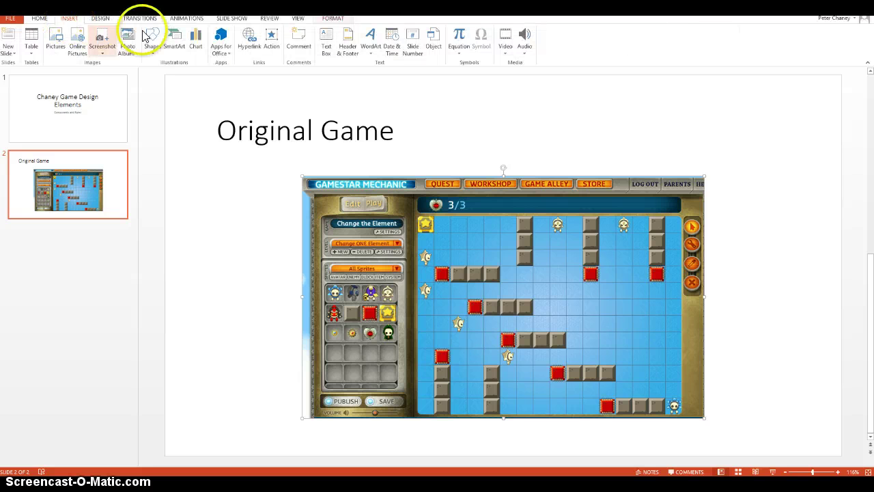
{"action": "left_click", "coordinate": [326, 40]}
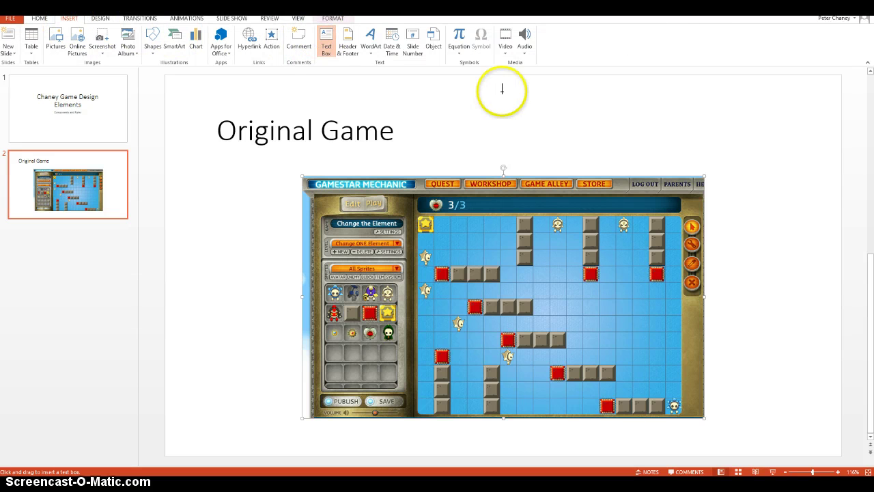
{"action": "left_click_drag", "start_coordinate": [458, 102], "coordinate": [795, 153]}
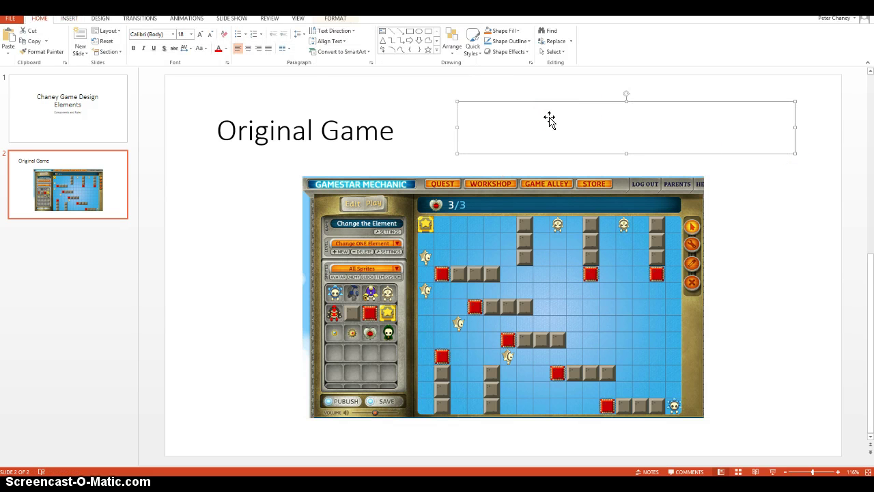
{"action": "type", "text": "O"}
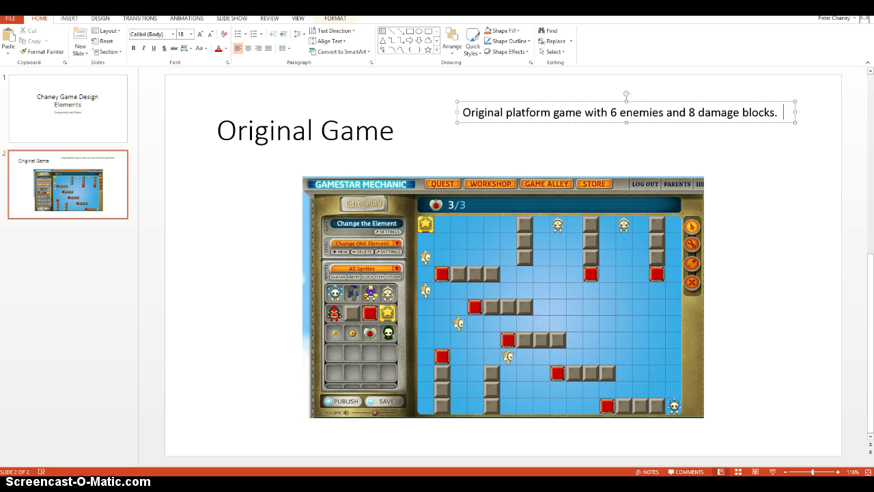
- Add a second line to the text box: "We are provided with 3 health and the goal is to get to the goal block at the end."
{"action": "key", "text": "Return"}
{"action": "type", "text": "We"}
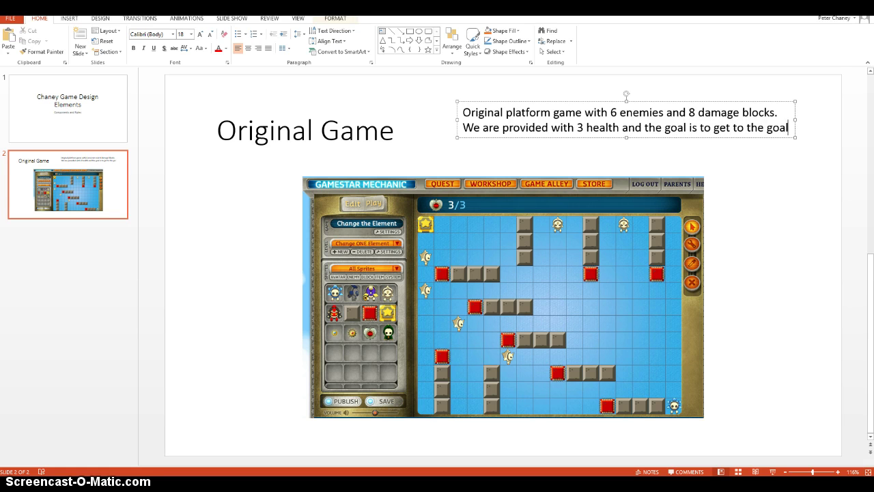
{"action": "type", "text": "block at the end."}
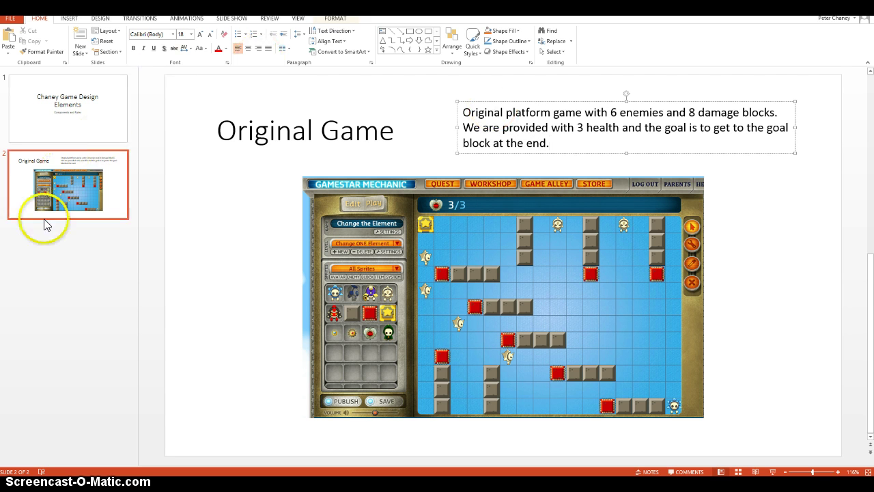
- Add a new slide after the "Original Game" slide and begin its title
{"action": "right_click", "coordinate": [57, 238]}
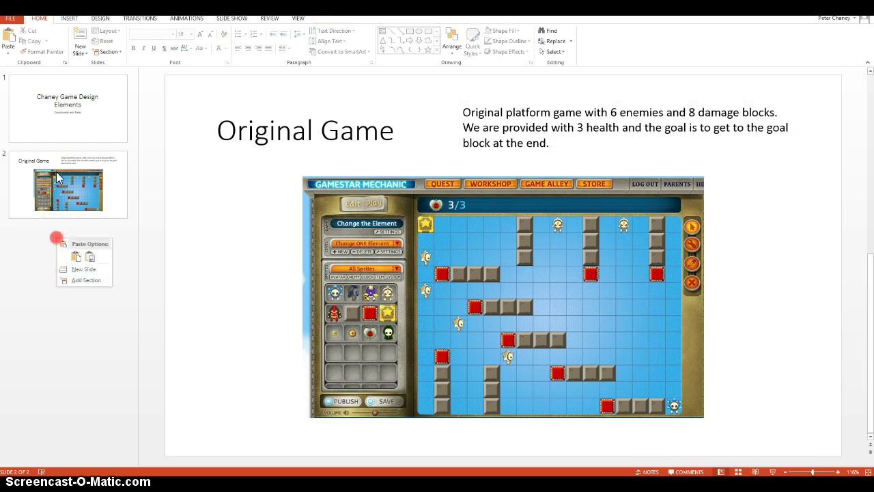
{"action": "left_click", "coordinate": [83, 269]}
{"action": "left_click", "coordinate": [293, 135]}
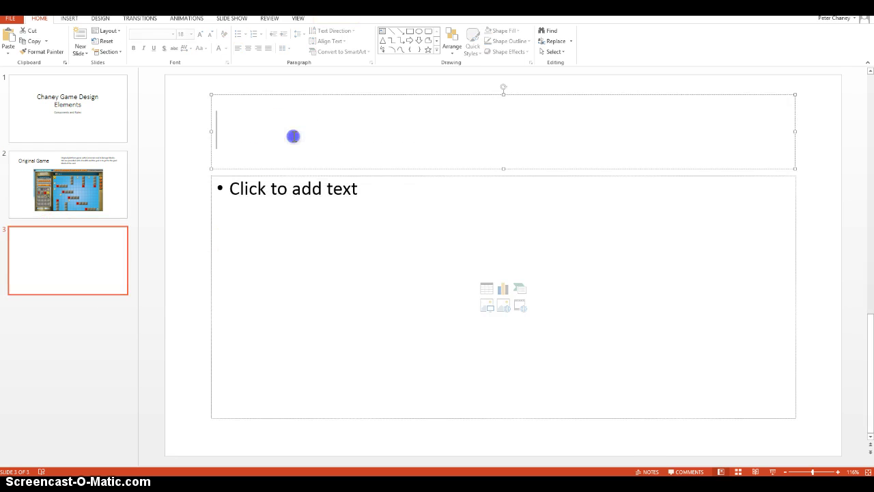